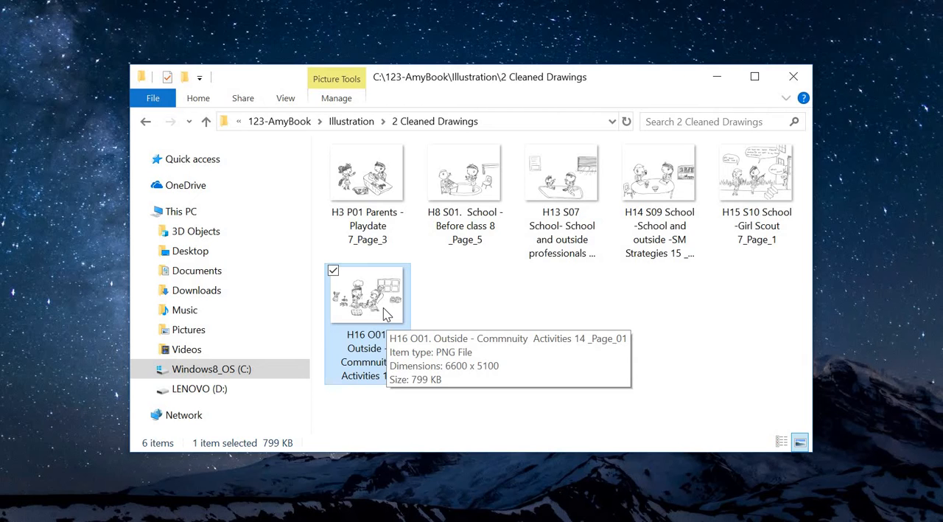
Open the drawing "H16 O01. Outside - Commnuity Activities 14 _Page_01" in Paint and show the whole picture at 12.5% zoom.
right_click(383, 310)
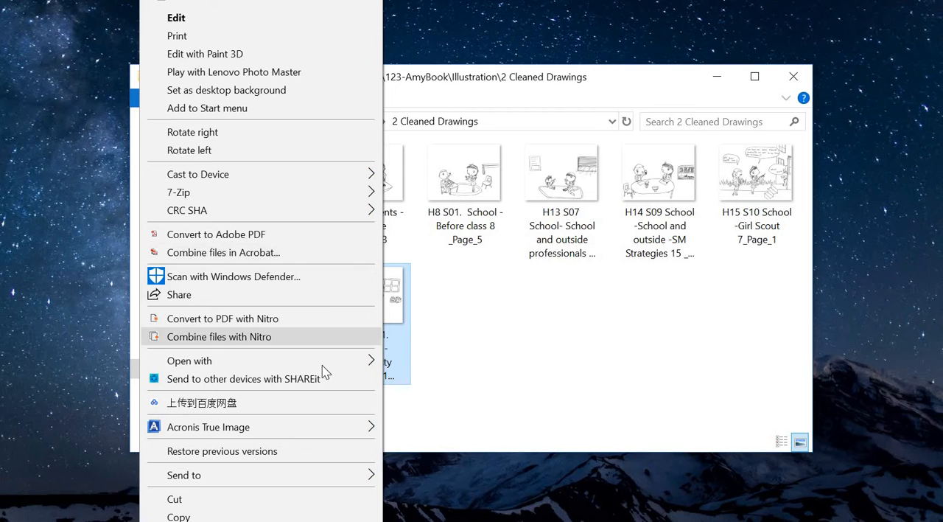
mouse_move(322, 366)
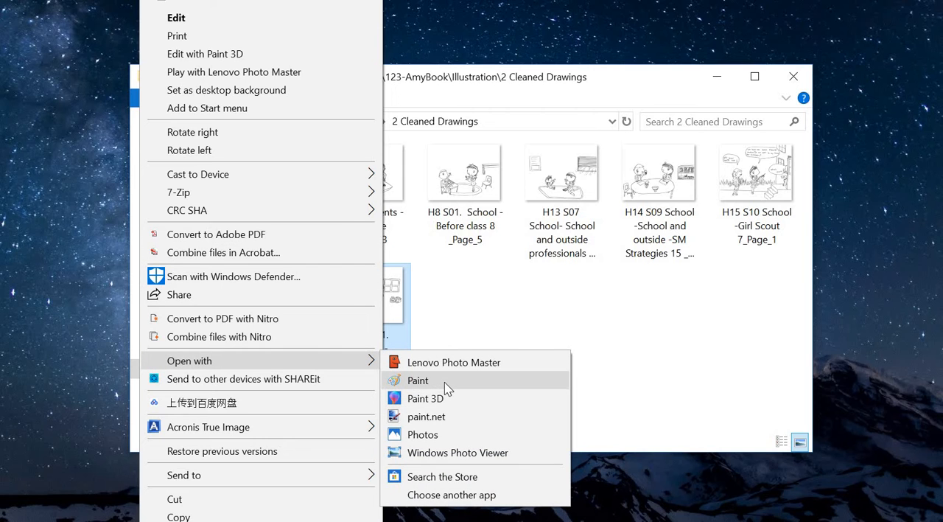
click(444, 381)
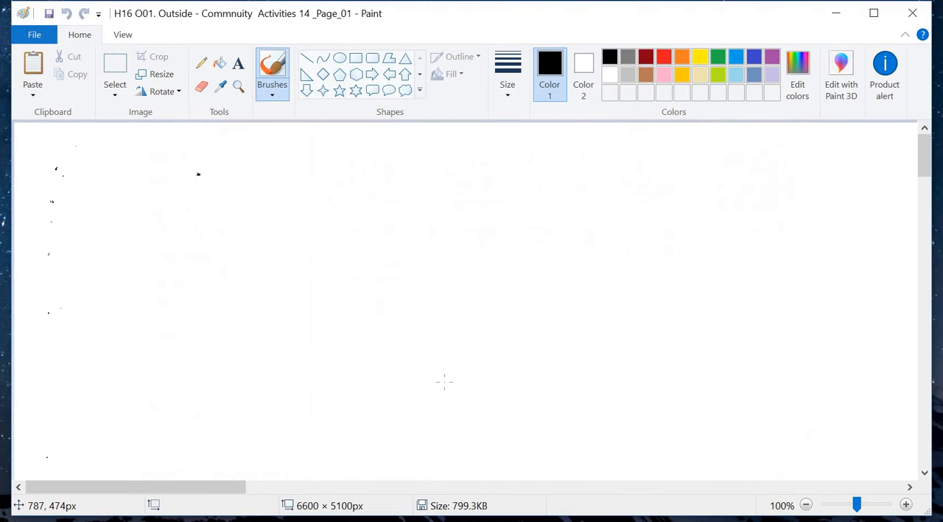
scroll(764, 376, down, 5)
scroll(765, 376, down, 8)
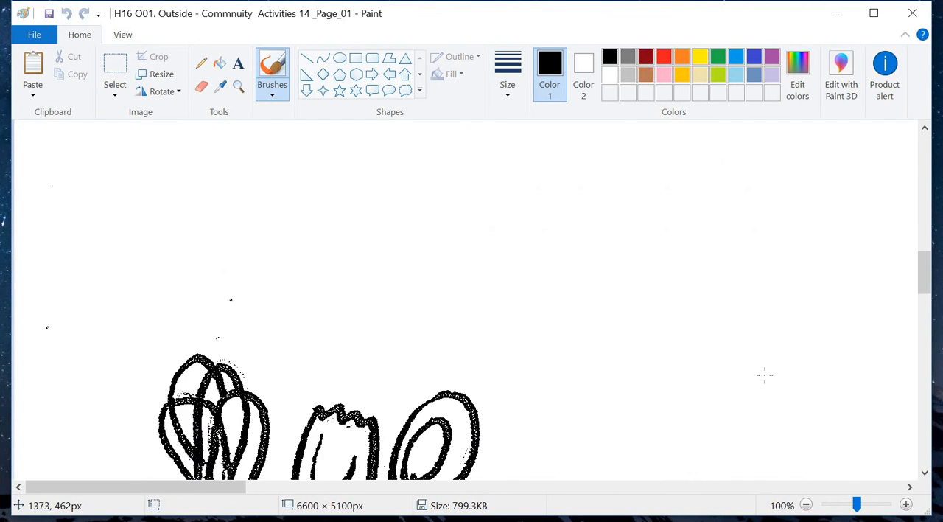
drag(859, 507, 827, 506)
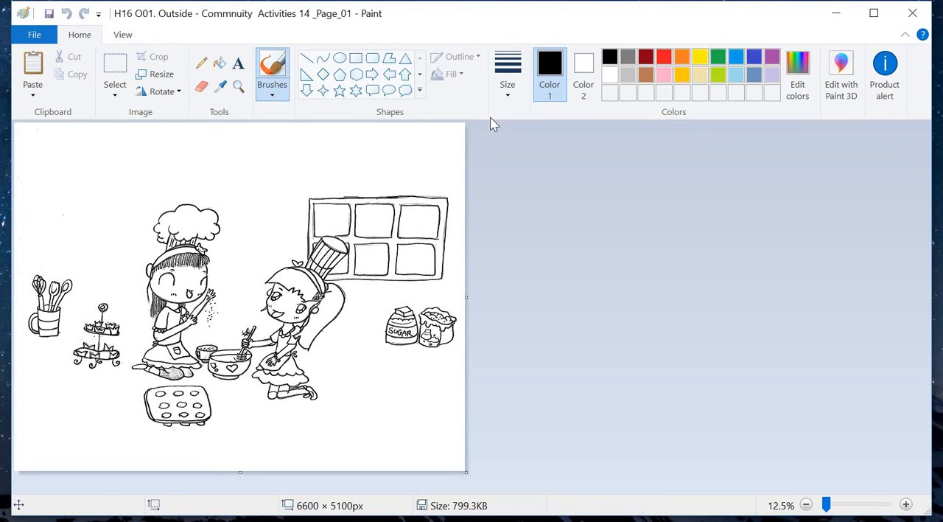
Outline the kneeling girl with the puffy chef's hat using a free-form selection and copy her.
click(117, 98)
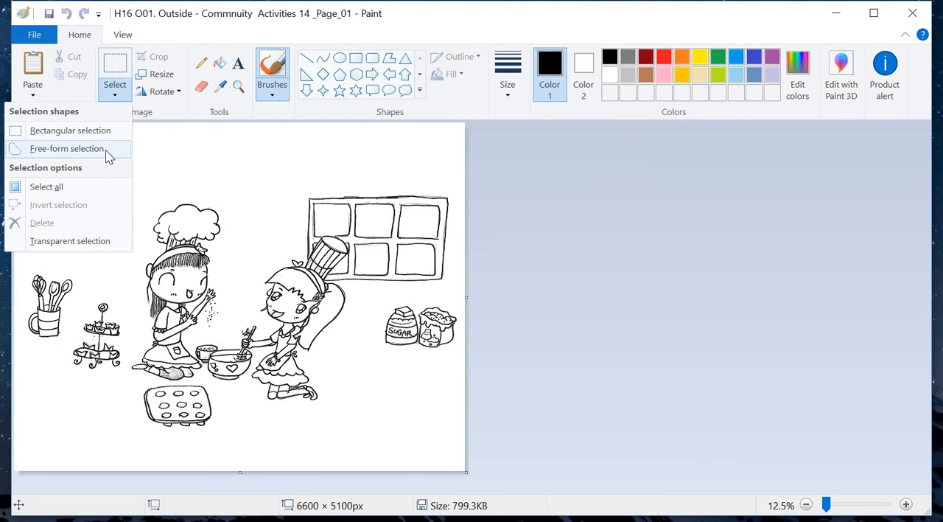
click(73, 149)
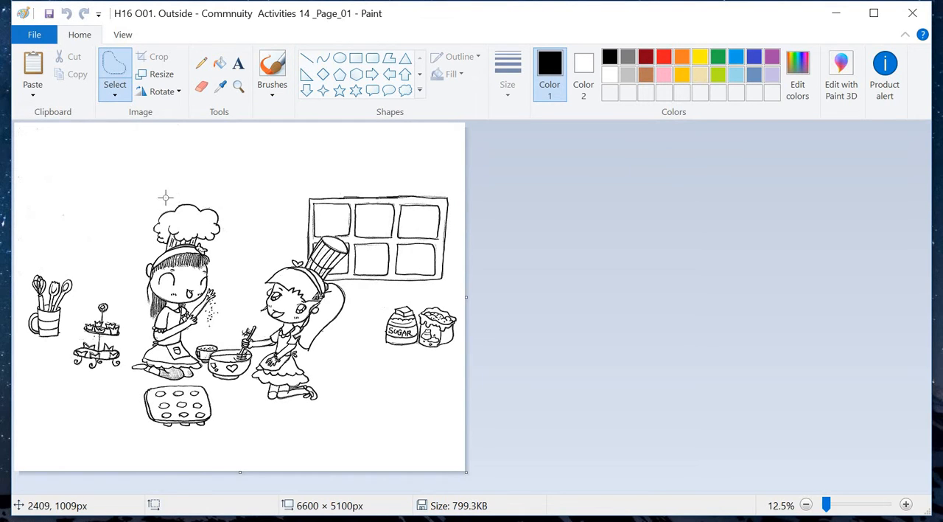
mouse_move(175, 193)
mouse_down()
mouse_move(151, 214)
mouse_move(136, 252)
mouse_move(136, 325)
mouse_move(122, 380)
mouse_move(181, 382)
mouse_move(208, 365)
mouse_move(194, 347)
mouse_move(195, 326)
mouse_move(219, 313)
mouse_move(235, 229)
mouse_up()
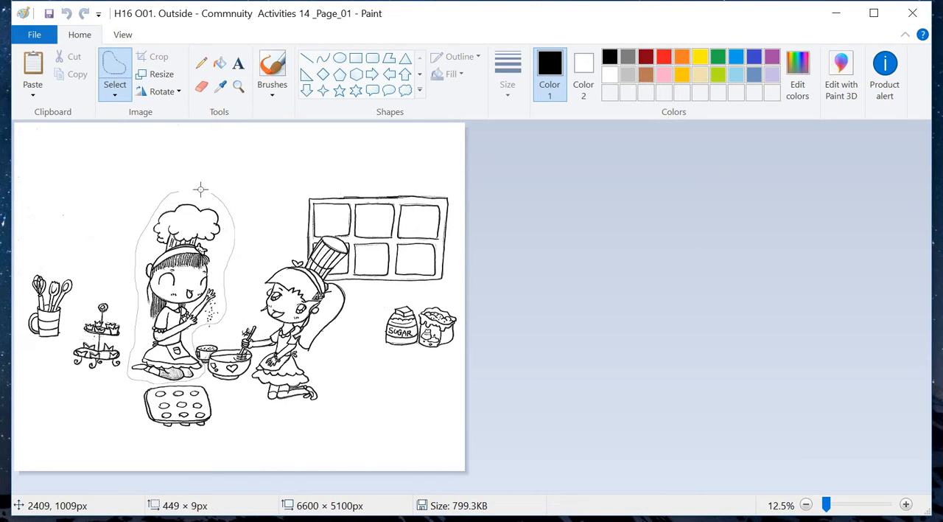
drag(160, 185, 160, 185)
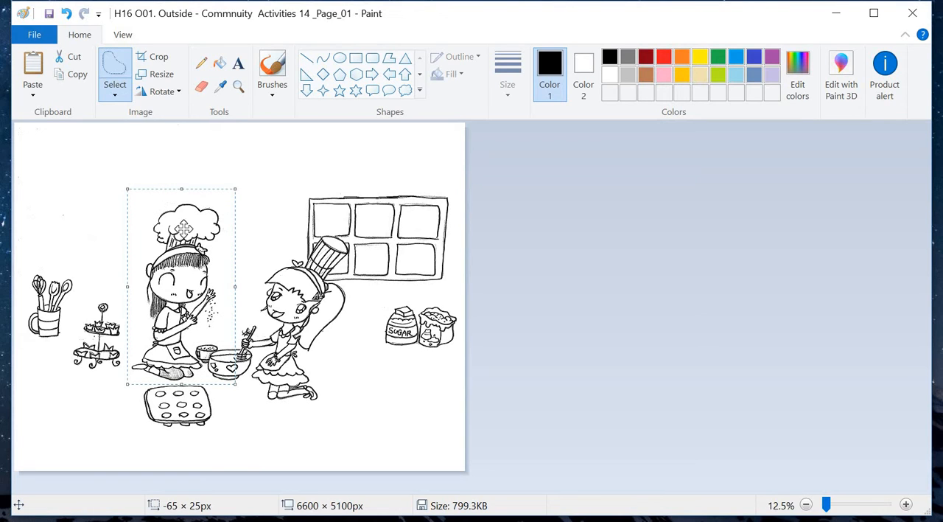
click(79, 73)
Switch to the PowerPoint presentation BW Figures & Scenes PNG and paste the copied girl onto the blank slide.
key(alt+Tab)
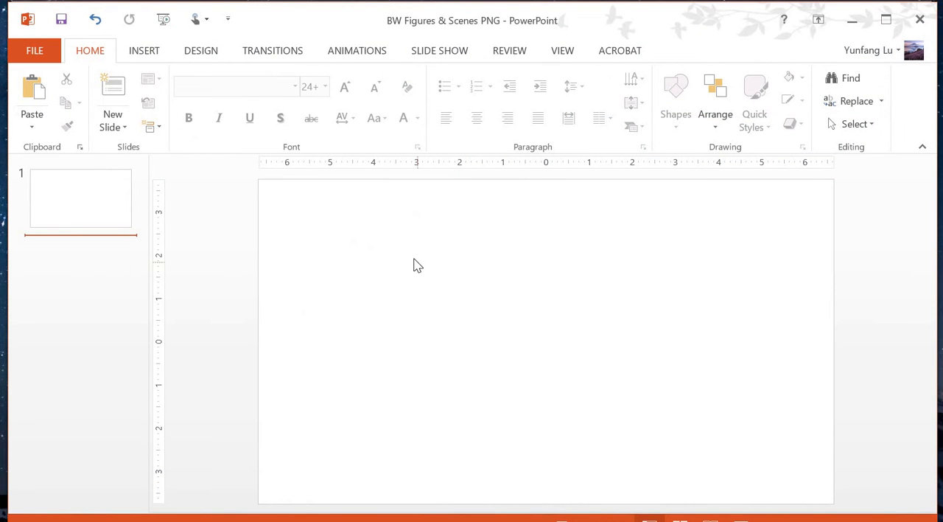
click(390, 253)
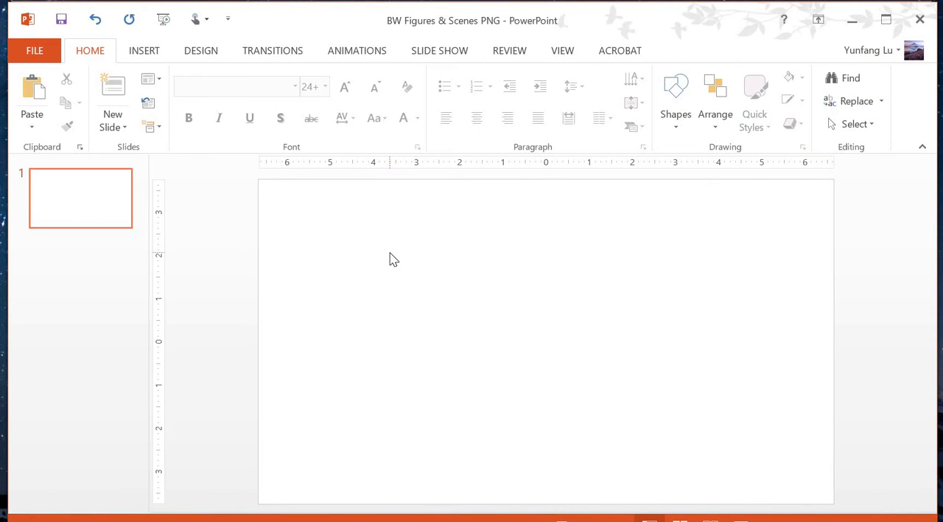
key(ctrl+v)
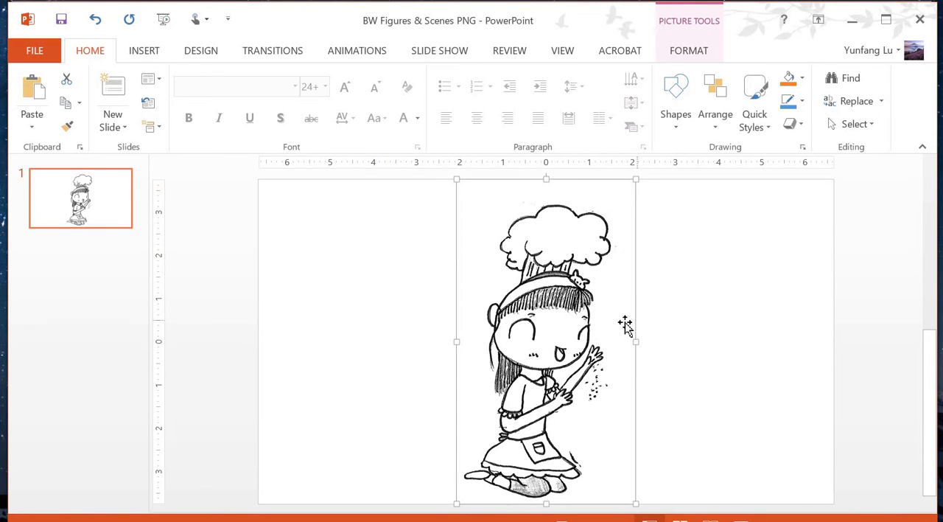
Move the pasted girl to the left part of the slide and shrink her slightly.
drag(625, 326, 470, 319)
click(594, 339)
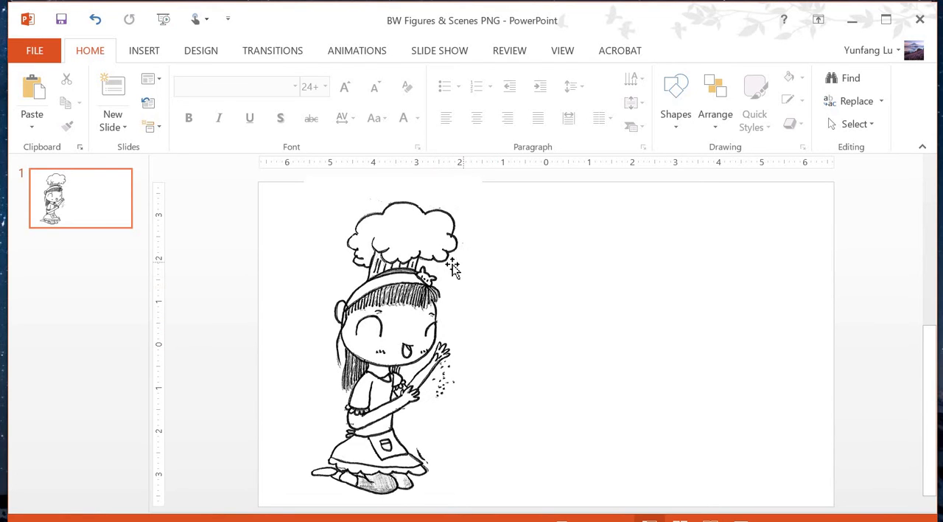
click(438, 205)
mouse_move(481, 178)
mouse_down()
mouse_move(466, 193)
mouse_move(480, 190)
mouse_up()
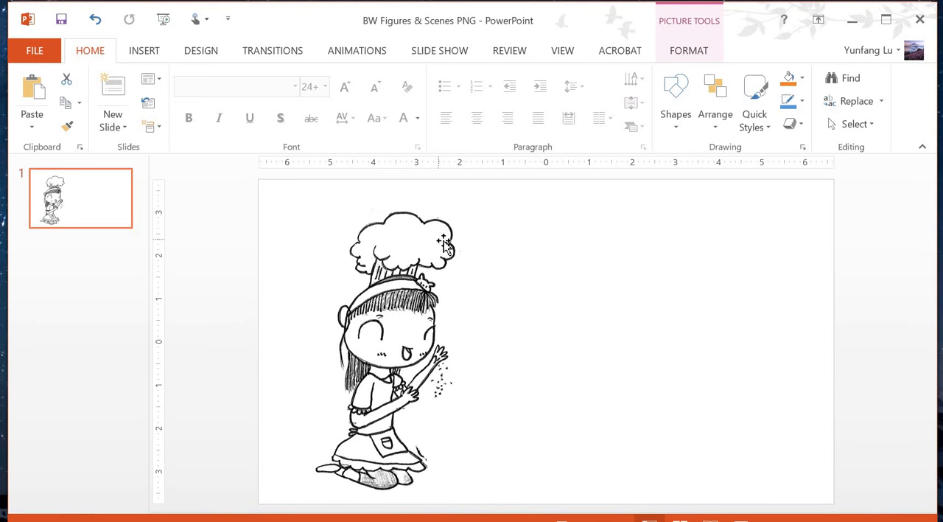
click(701, 292)
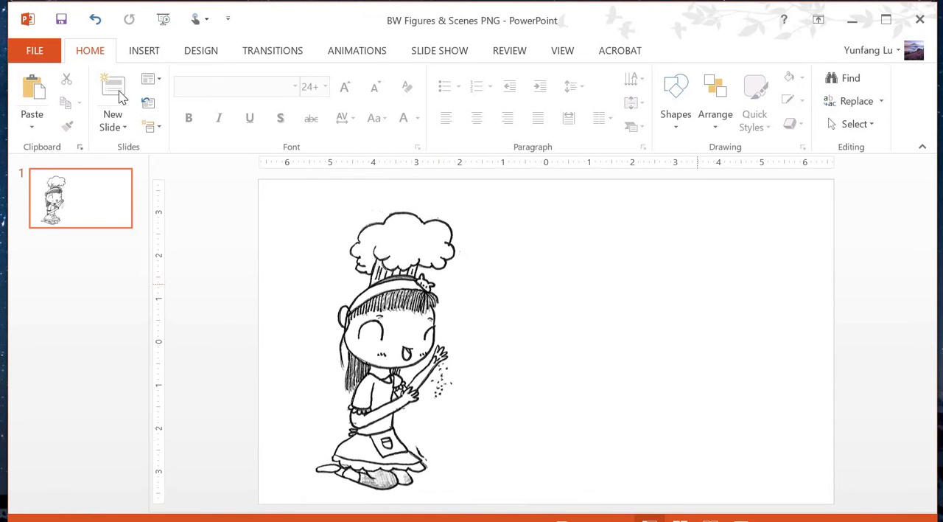
In PowerPoint's advanced options, turn on "Do not compress images in file" for the BW Figures & Scenes PNG presentation.
click(41, 56)
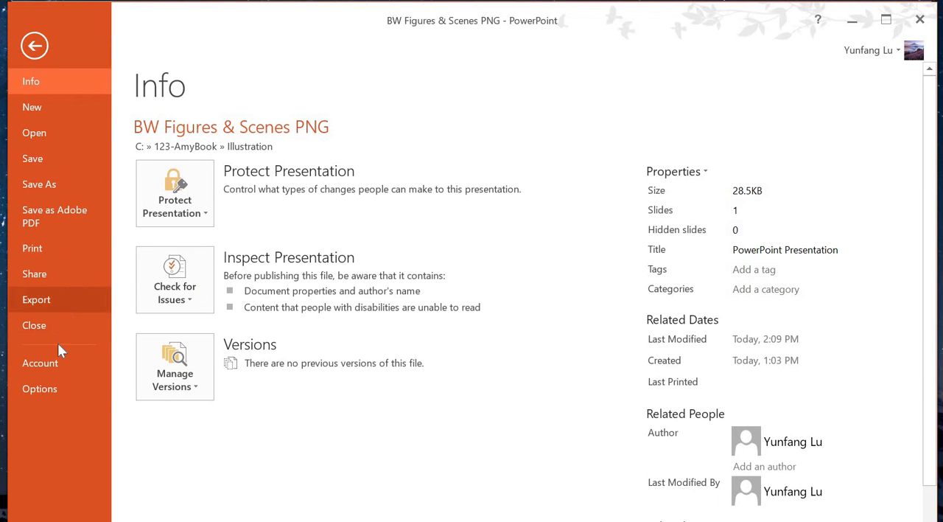
click(40, 391)
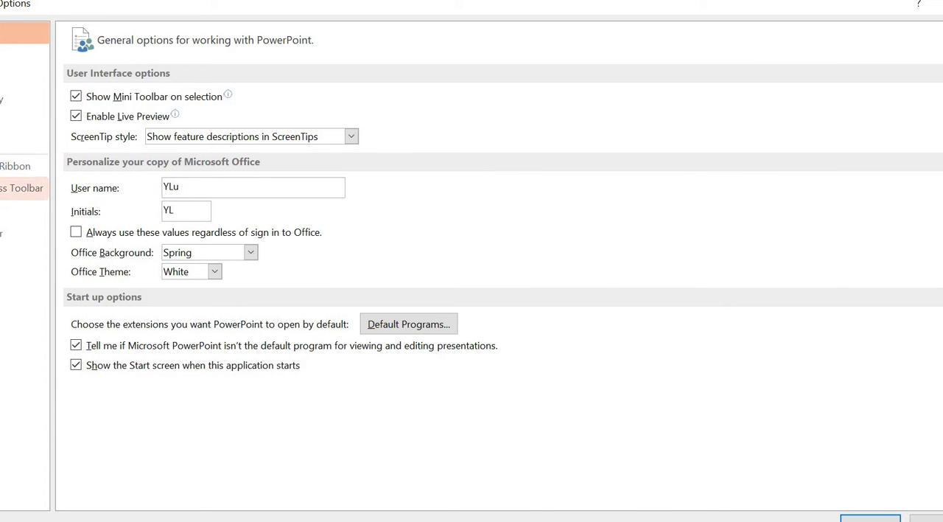
click(3, 151)
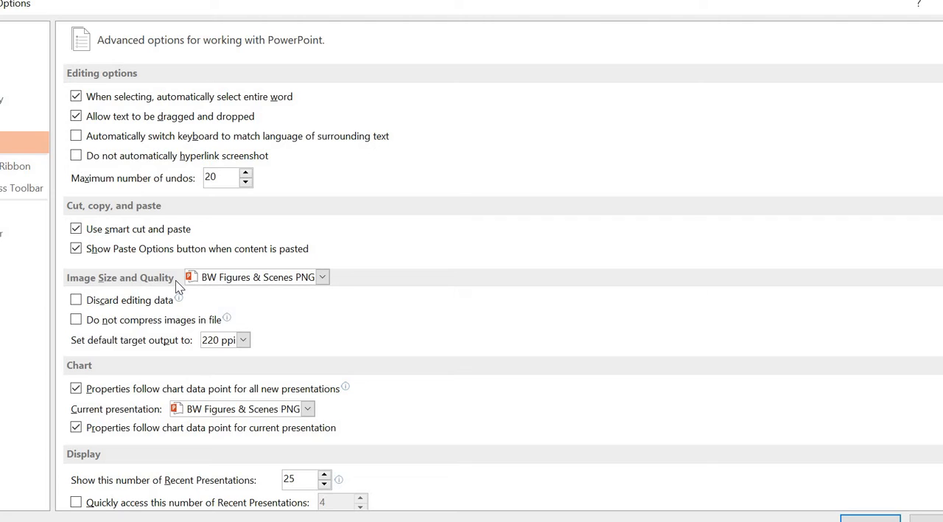
click(77, 322)
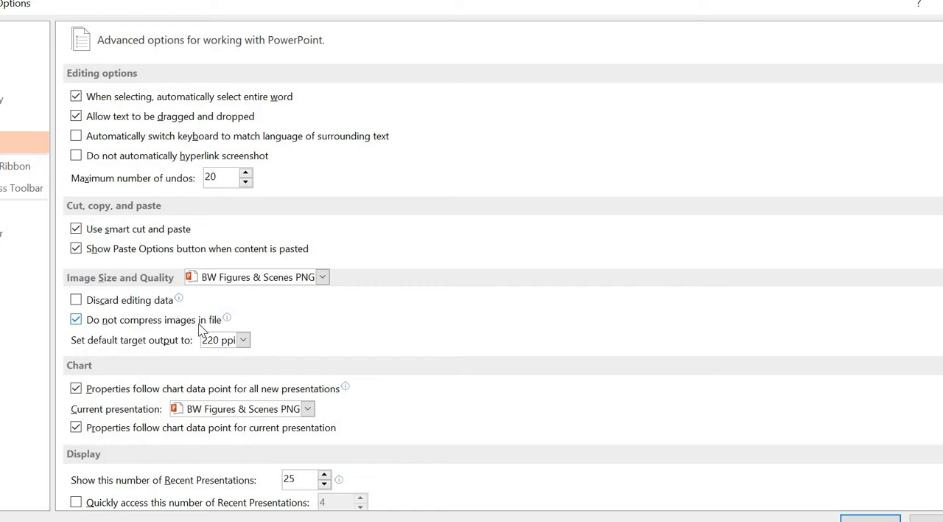
click(76, 322)
click(870, 518)
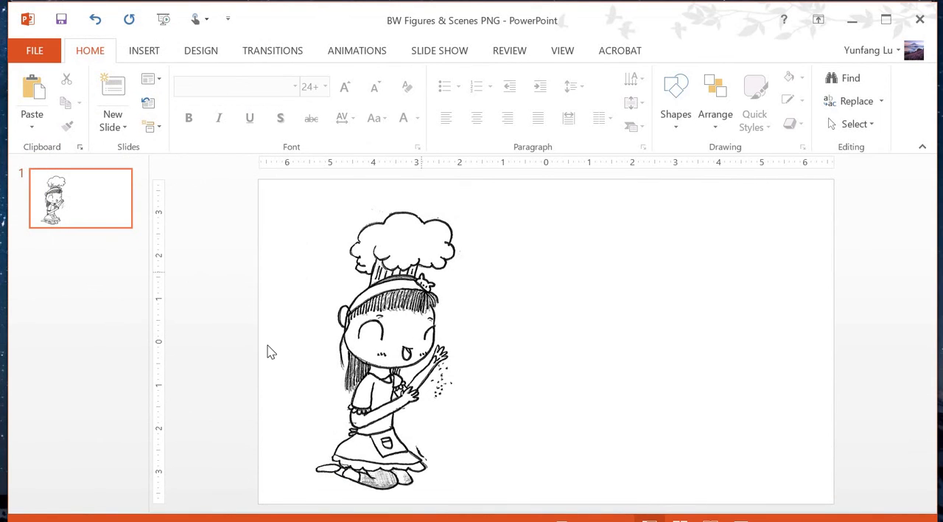
From Paint, copy both girls and their bowls with a free-form selection and paste them onto the slide to the right of the single girl.
key(alt+Tab)
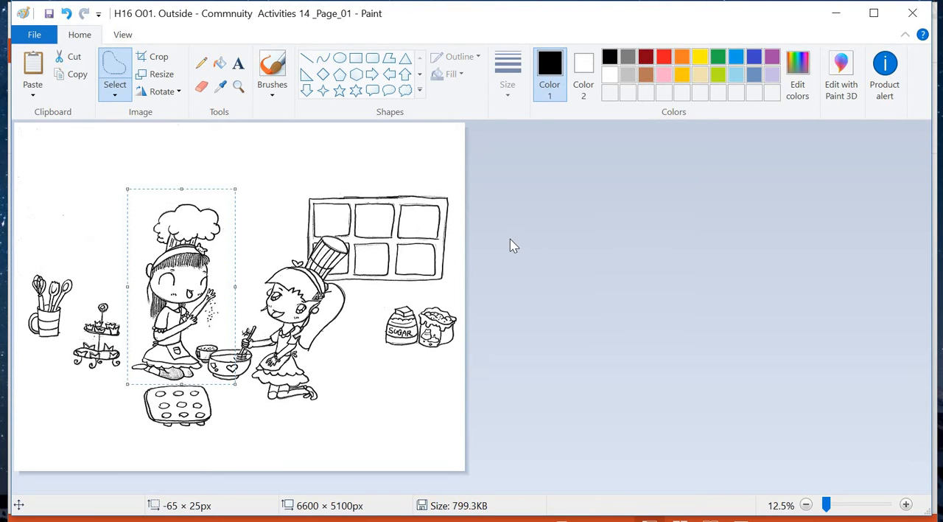
click(115, 94)
click(81, 148)
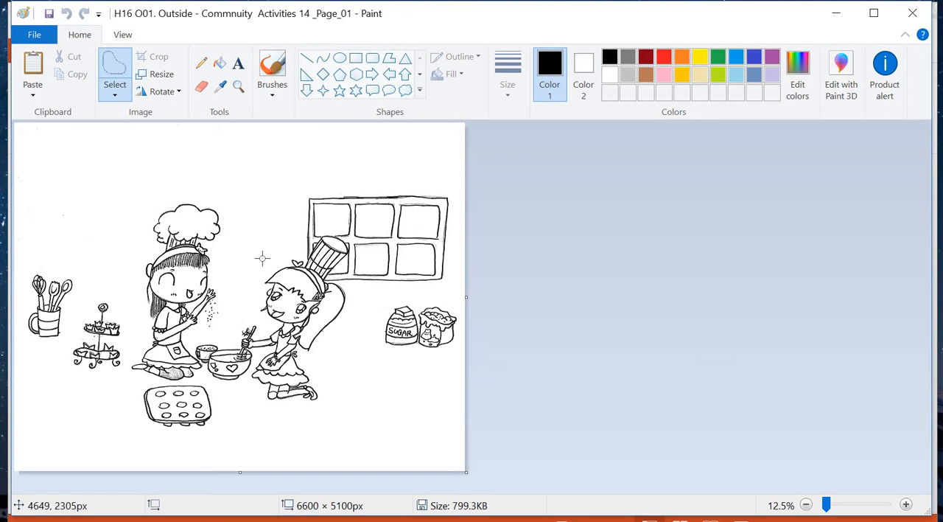
mouse_move(203, 190)
mouse_down()
mouse_move(146, 219)
mouse_move(140, 242)
mouse_move(126, 374)
mouse_move(136, 384)
mouse_move(176, 377)
mouse_move(230, 387)
mouse_move(276, 419)
mouse_move(323, 418)
mouse_move(343, 387)
mouse_move(324, 357)
mouse_move(358, 307)
mouse_move(359, 294)
mouse_move(333, 272)
mouse_move(356, 251)
mouse_up()
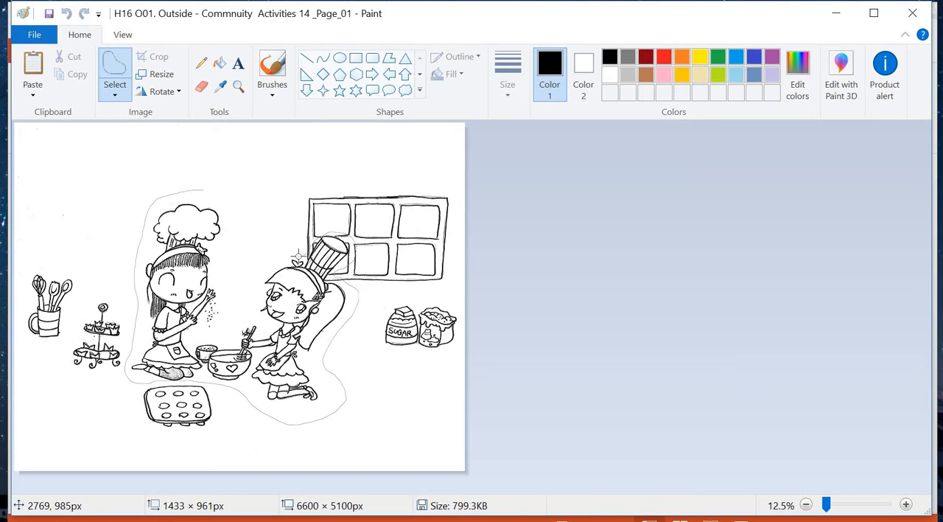
mouse_move(282, 259)
mouse_down()
mouse_move(244, 275)
mouse_move(232, 266)
mouse_move(227, 212)
mouse_move(187, 180)
mouse_up()
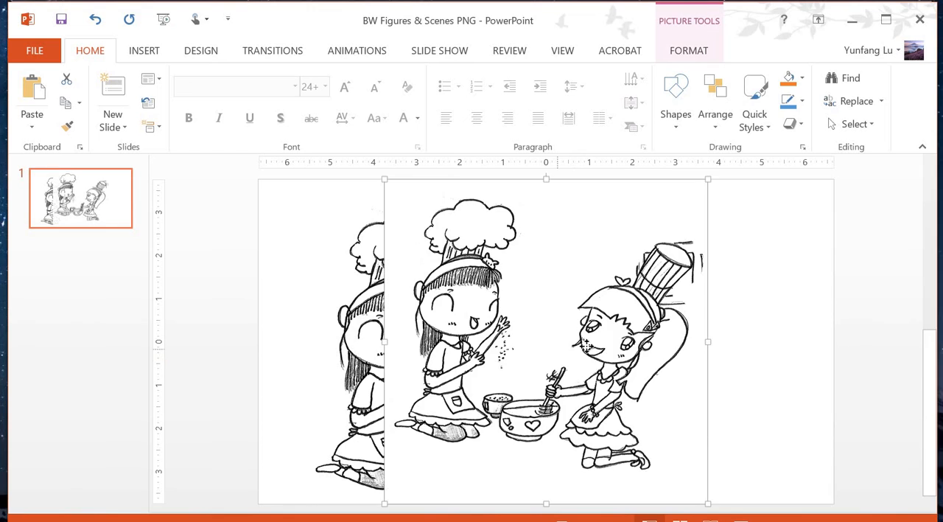
drag(561, 351, 659, 346)
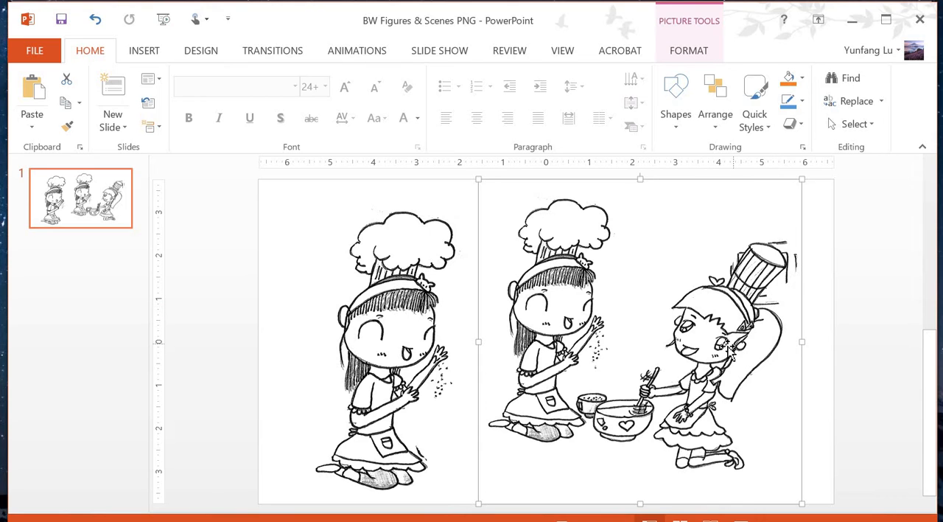
drag(593, 321, 581, 314)
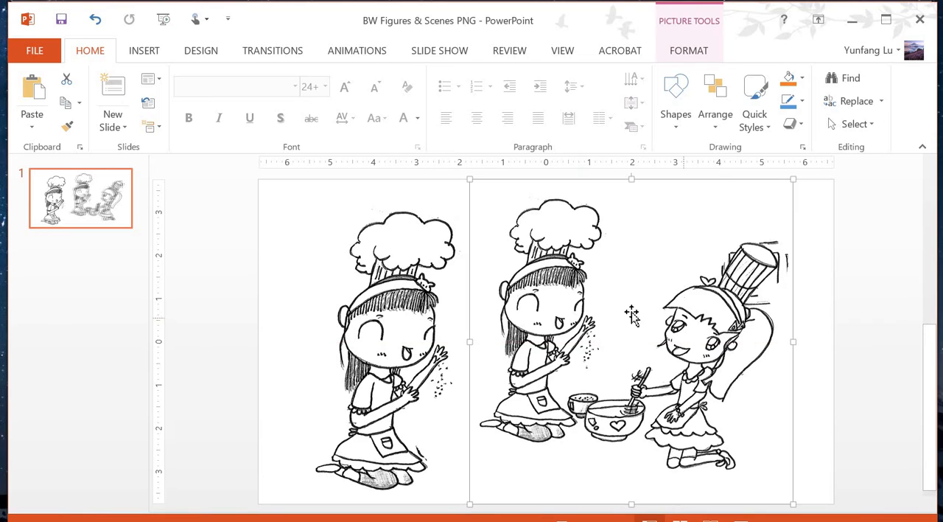
Save the picture of the two girls as the PNG file "Amy and friend baking" in the 3 Figures&Scenes folder.
right_click(596, 301)
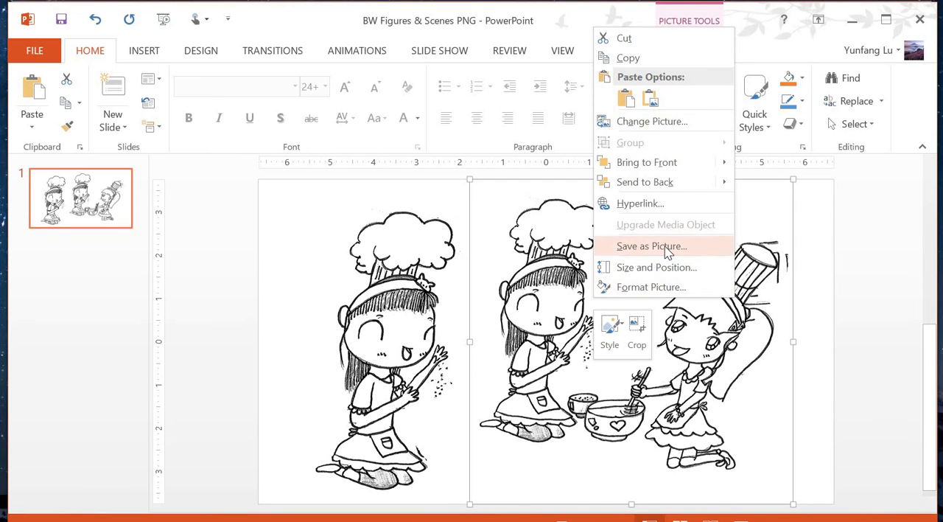
click(652, 246)
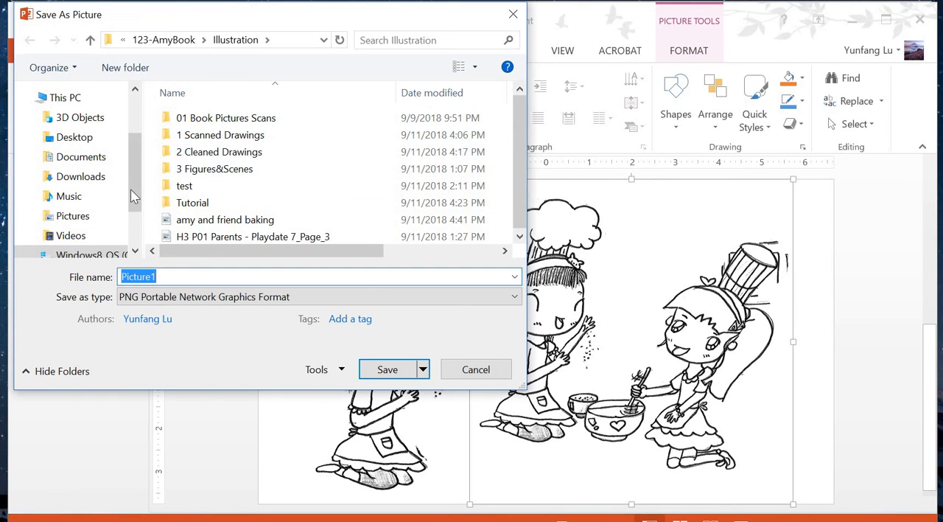
double_click(236, 170)
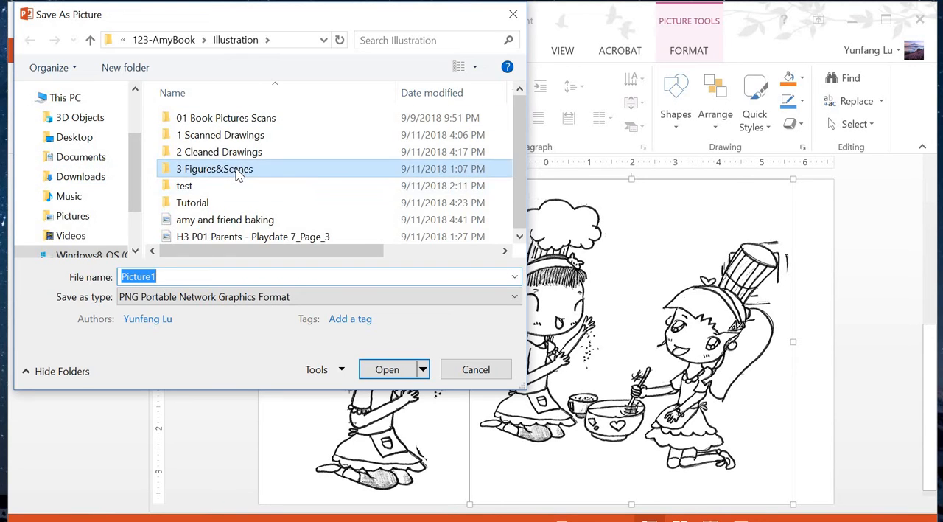
double_click(190, 277)
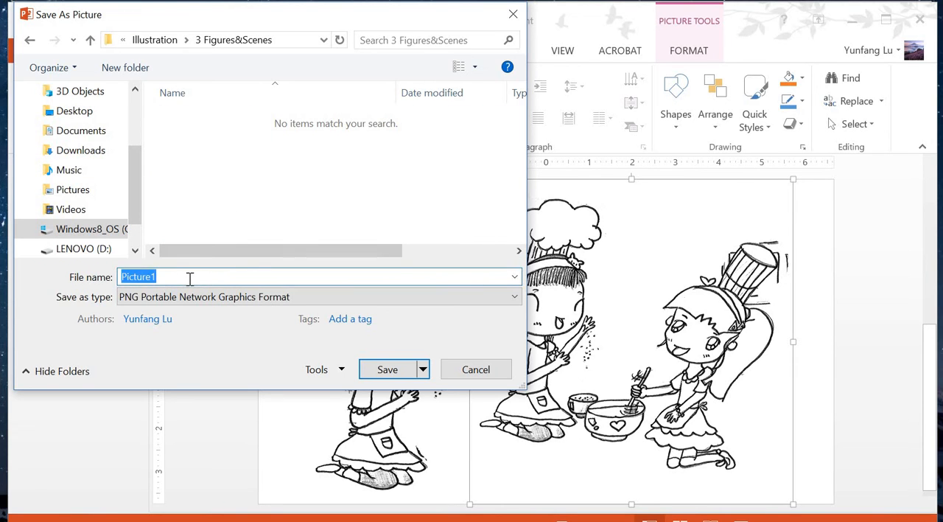
text(Amy and friend baking)
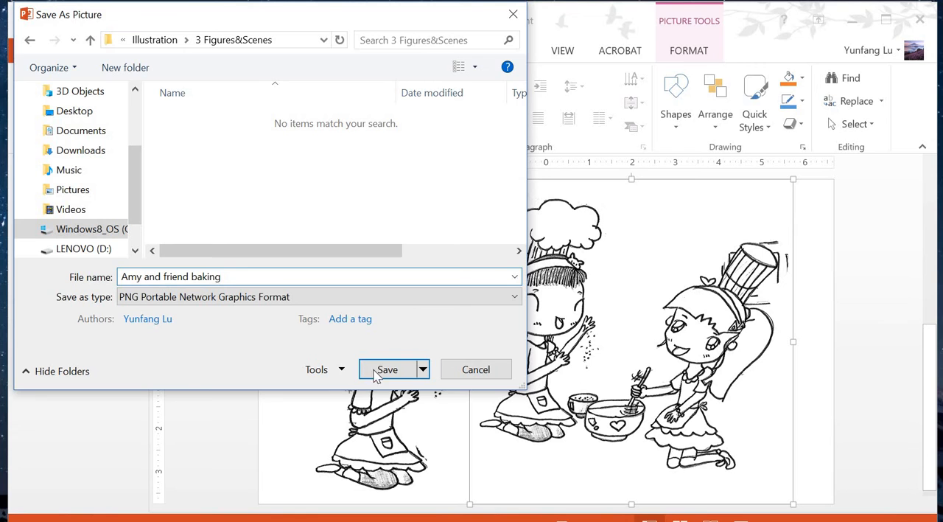
click(403, 370)
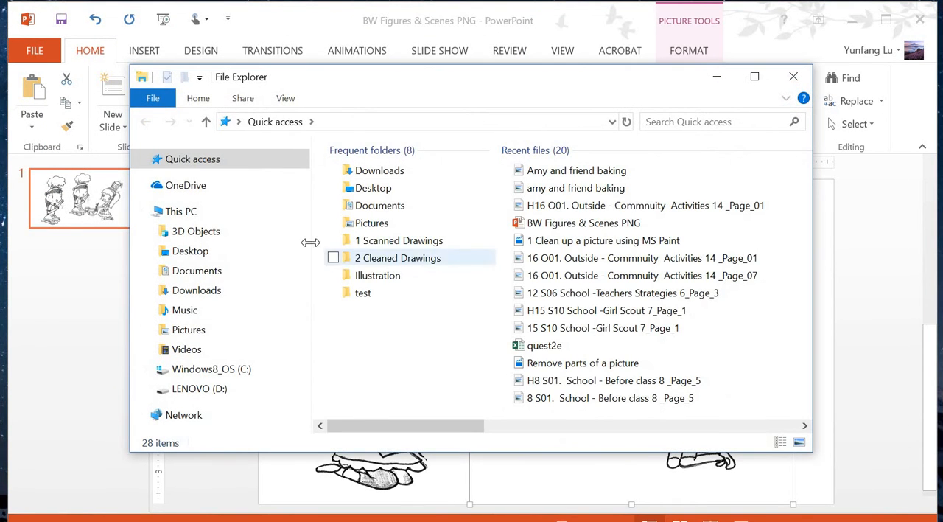
From the C:\123-AmyBook\Illustration\3 Figures&Scenes folder, open the picture "Amy and friend baking" in Paint.
click(242, 273)
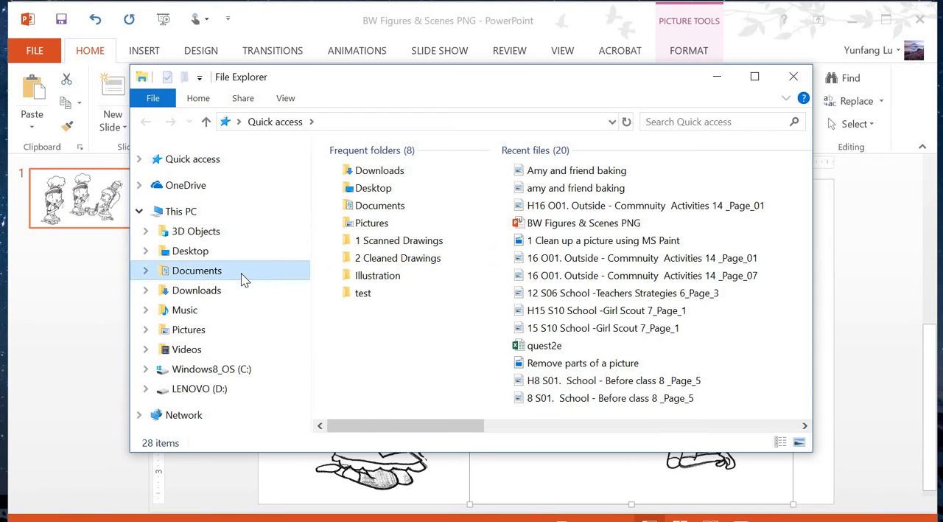
click(252, 370)
double_click(410, 191)
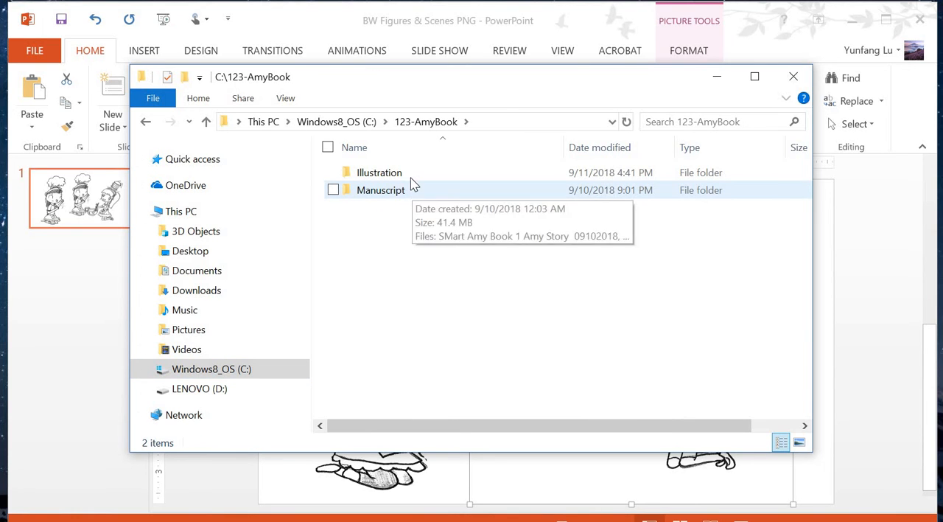
double_click(398, 174)
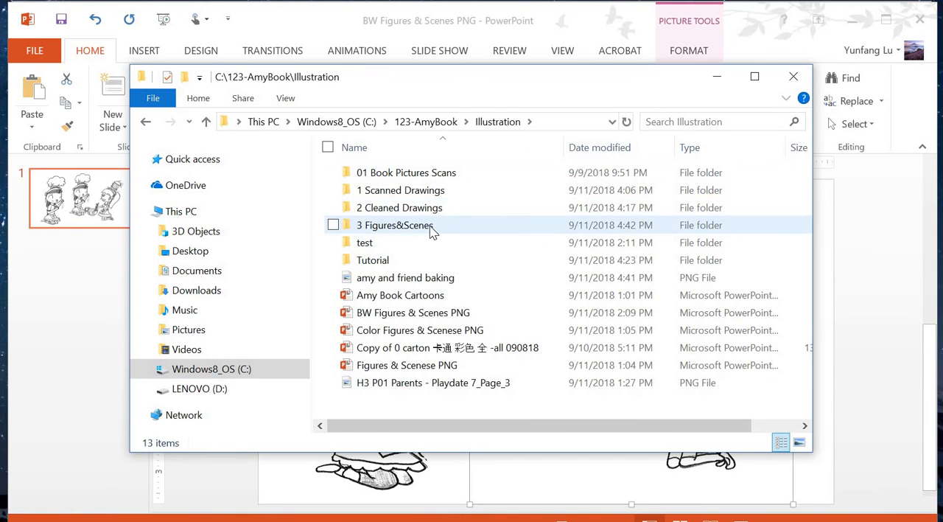
double_click(430, 226)
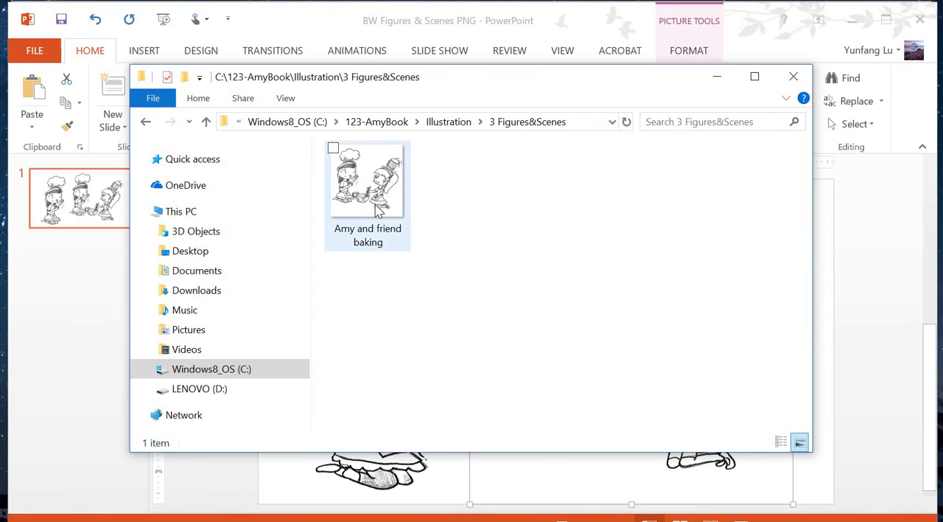
click(378, 211)
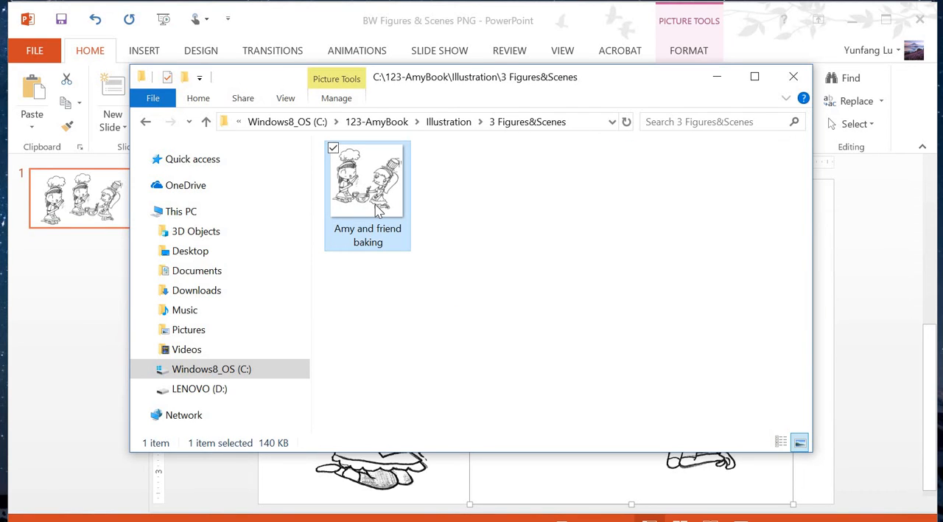
right_click(378, 211)
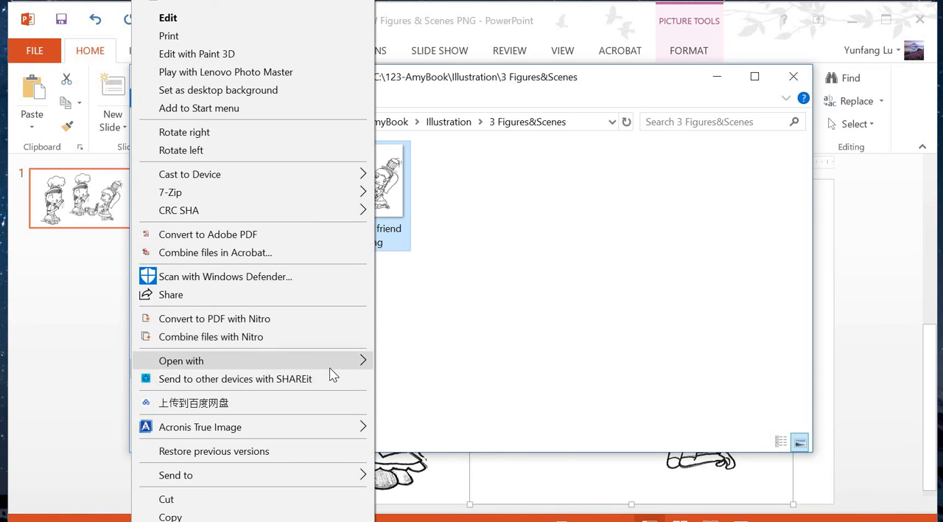
mouse_move(330, 363)
click(410, 380)
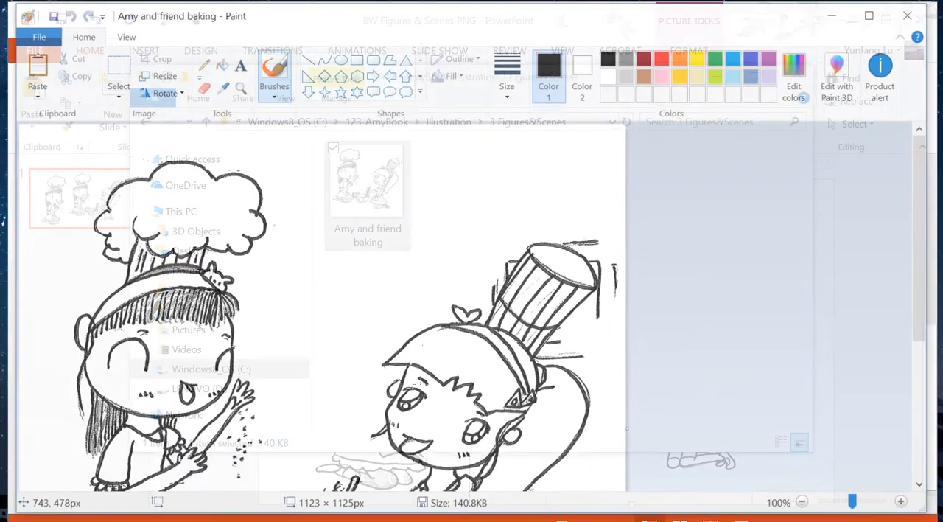
Delete the stray lines to the right of and above the second girl's striped hat using free-form selections.
scroll(561, 326, down, 3)
scroll(561, 327, up, 3)
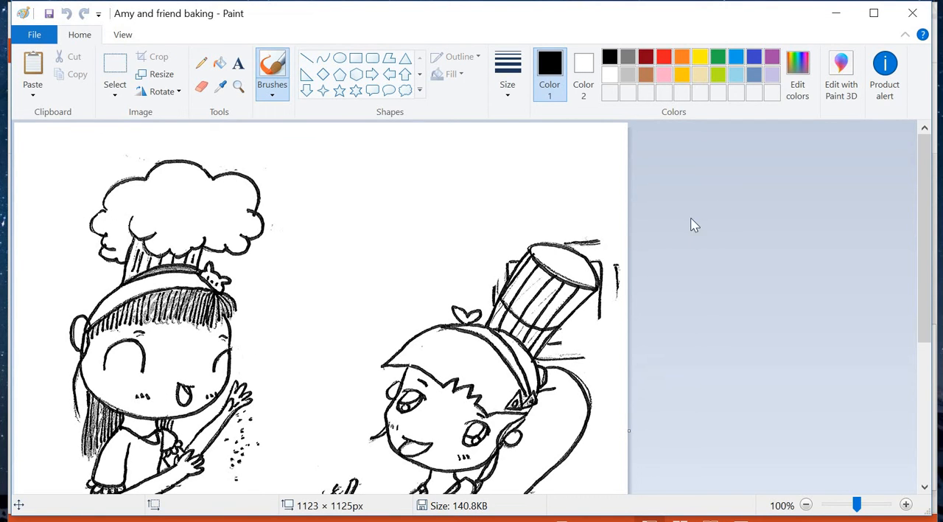
click(115, 89)
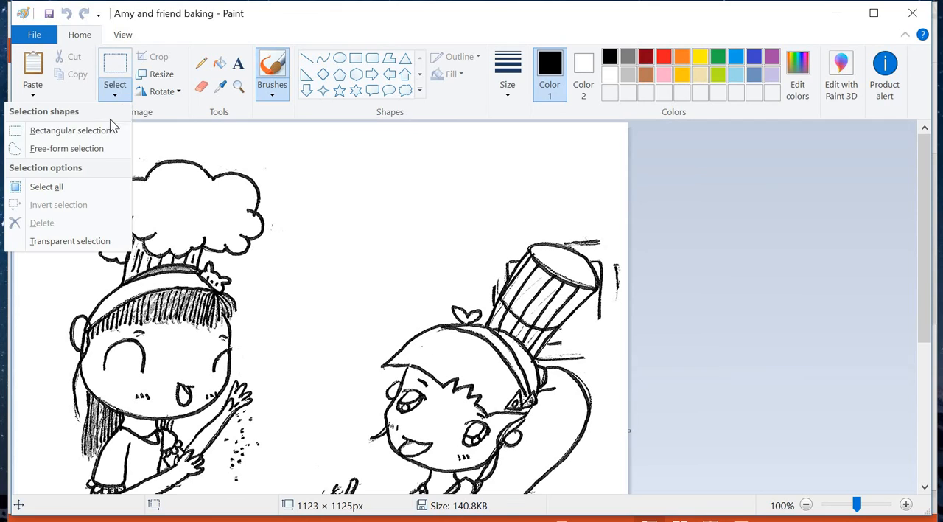
click(83, 148)
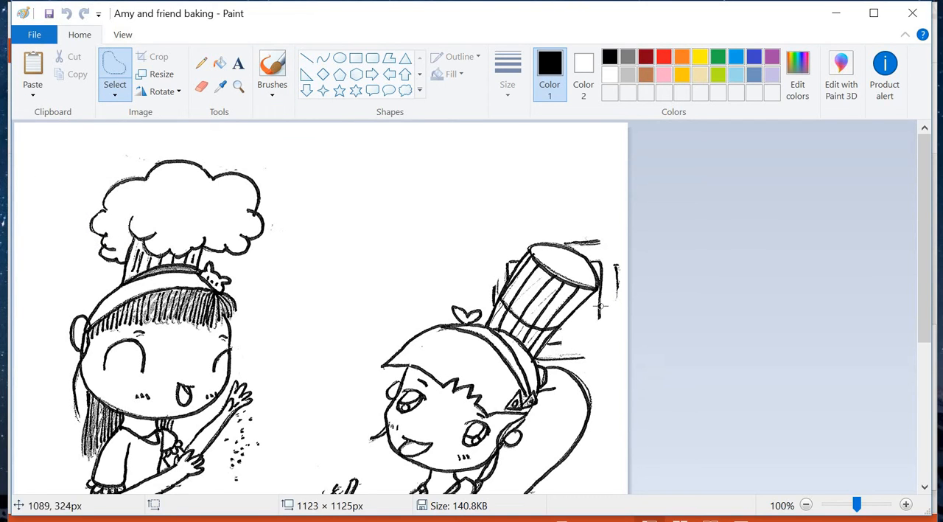
mouse_move(611, 292)
mouse_down()
mouse_move(591, 310)
mouse_move(599, 329)
mouse_move(623, 298)
mouse_move(611, 292)
mouse_up()
key(Delete)
mouse_move(578, 325)
mouse_down()
mouse_move(534, 363)
mouse_move(549, 369)
mouse_move(591, 355)
mouse_up()
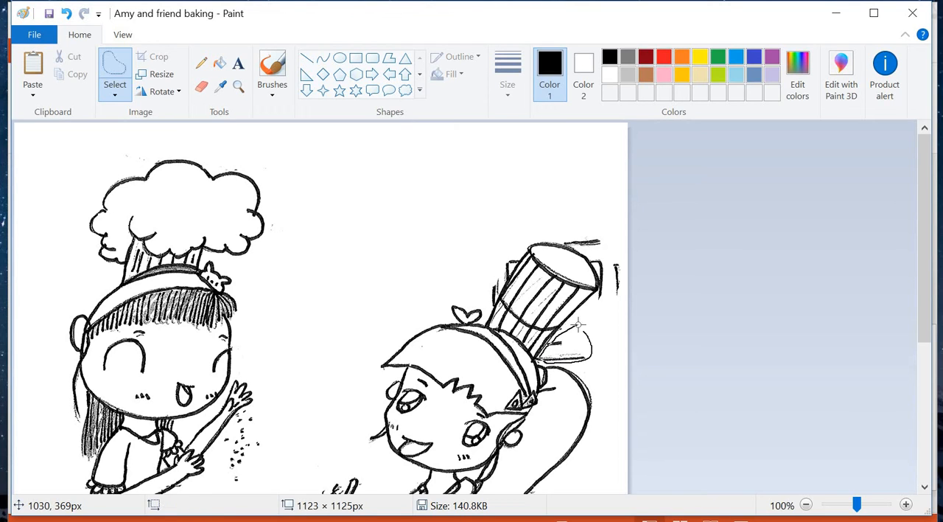
key(Delete)
mouse_move(611, 257)
mouse_down()
mouse_move(600, 297)
mouse_move(614, 301)
mouse_move(625, 290)
mouse_move(618, 266)
mouse_move(565, 242)
mouse_move(574, 251)
mouse_move(608, 247)
mouse_move(606, 229)
mouse_move(565, 236)
mouse_up()
key(Delete)
key(Delete)
mouse_move(528, 263)
mouse_down()
mouse_move(511, 252)
mouse_move(492, 271)
mouse_up()
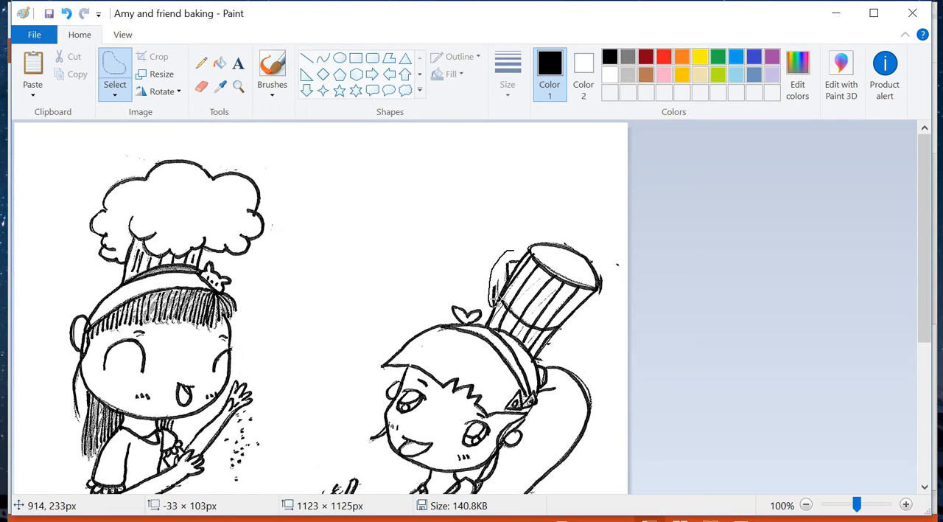
drag(493, 306, 509, 252)
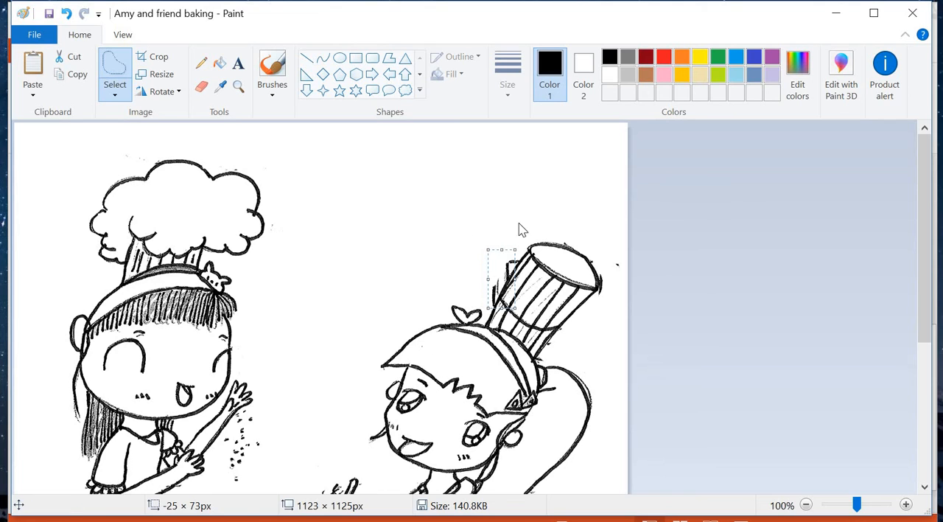
drag(516, 250, 524, 232)
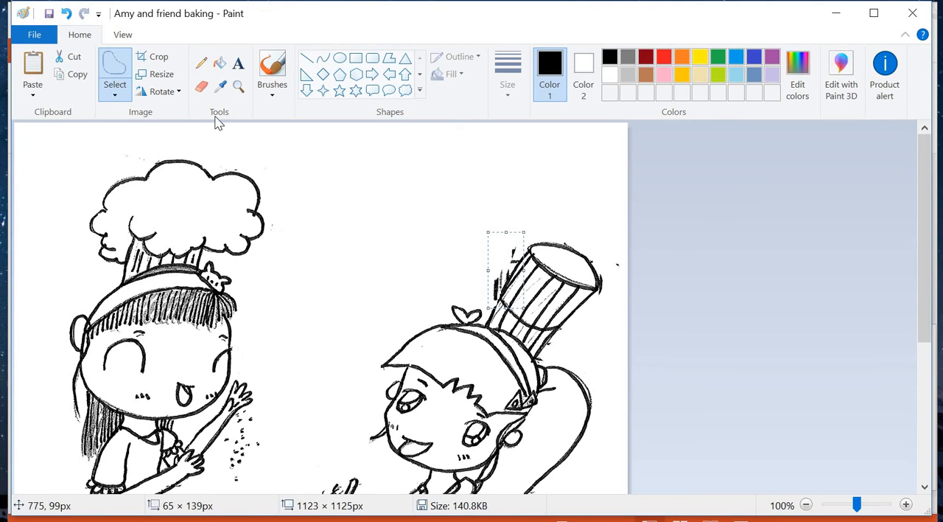
click(66, 13)
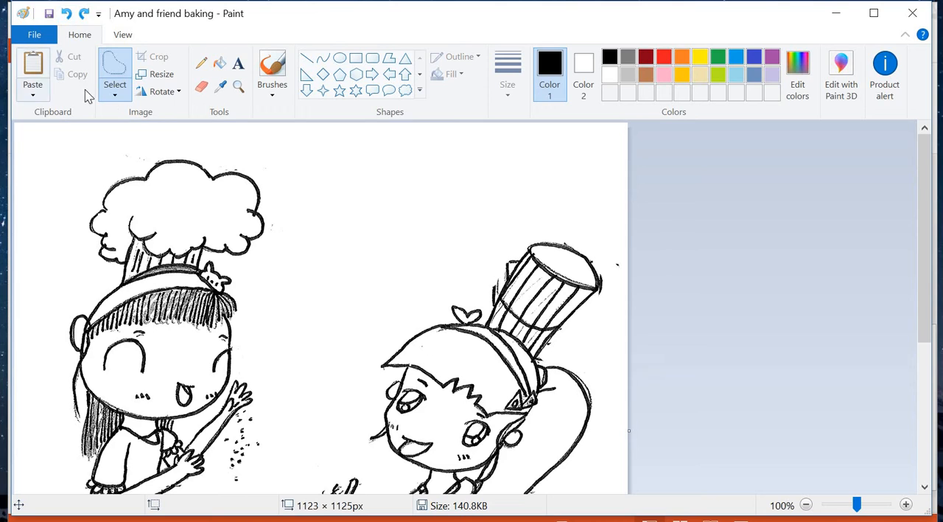
Delete the stray marks along the left side of the second girl's hat with a free-form selection.
click(115, 93)
click(111, 148)
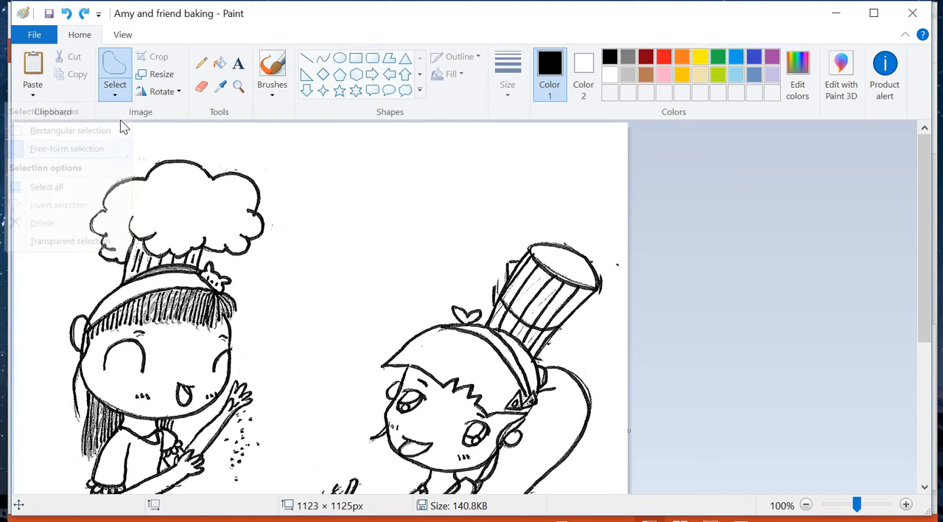
mouse_move(513, 249)
mouse_down()
mouse_move(482, 289)
mouse_move(487, 313)
mouse_move(516, 259)
mouse_move(506, 247)
mouse_up()
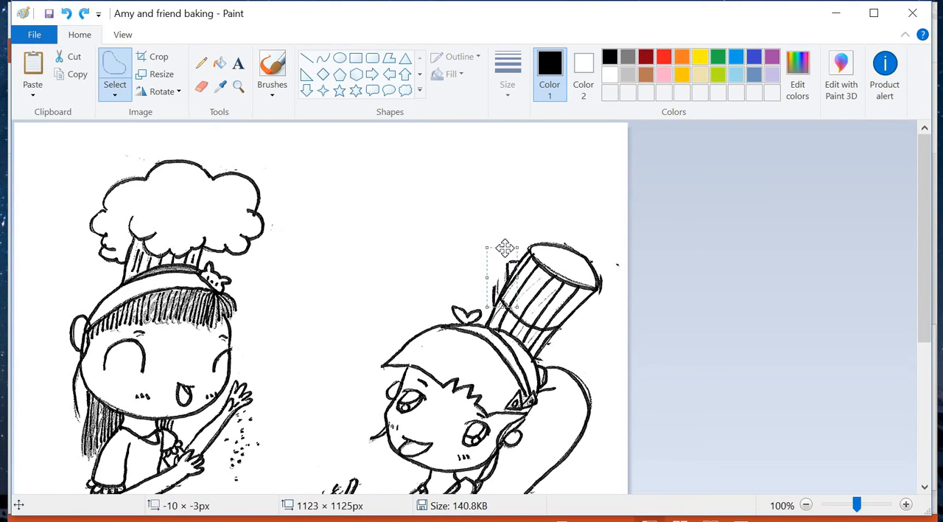
key(Delete)
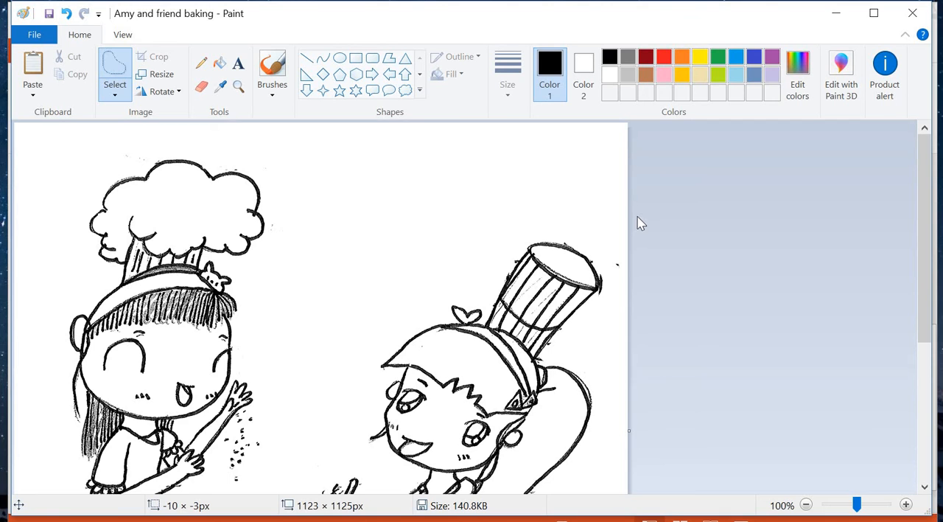
Erase the leftover specks around the second girl's hat and ponytail with the Eraser at its largest size.
scroll(329, 344, down, 3)
scroll(329, 346, up, 2)
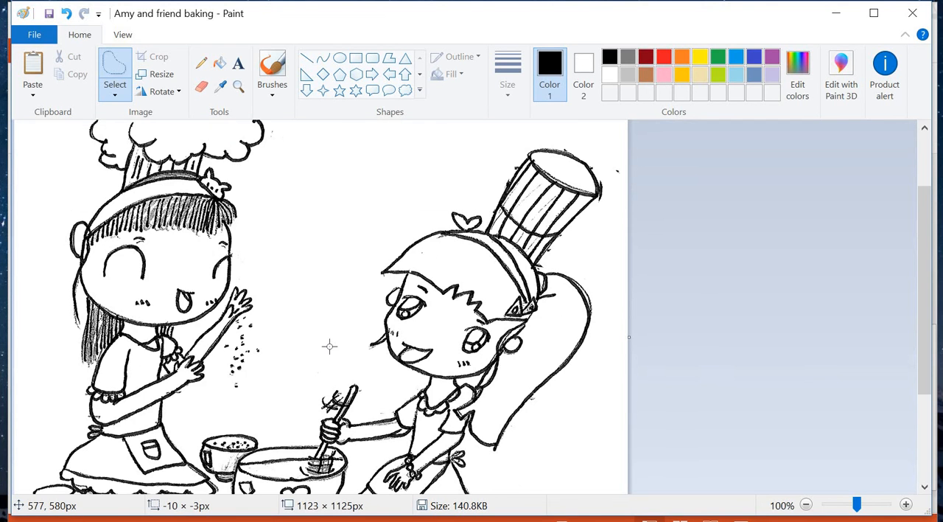
scroll(470, 394, down, 1)
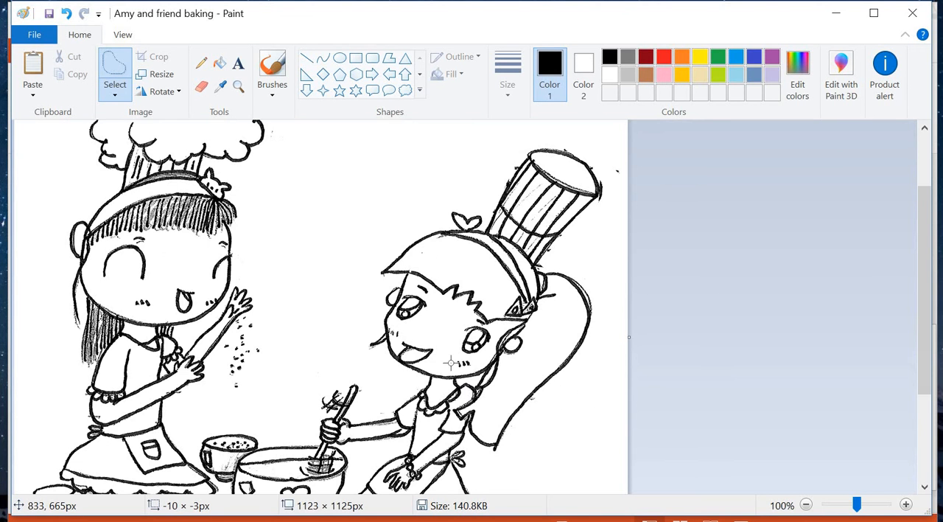
click(201, 86)
click(507, 74)
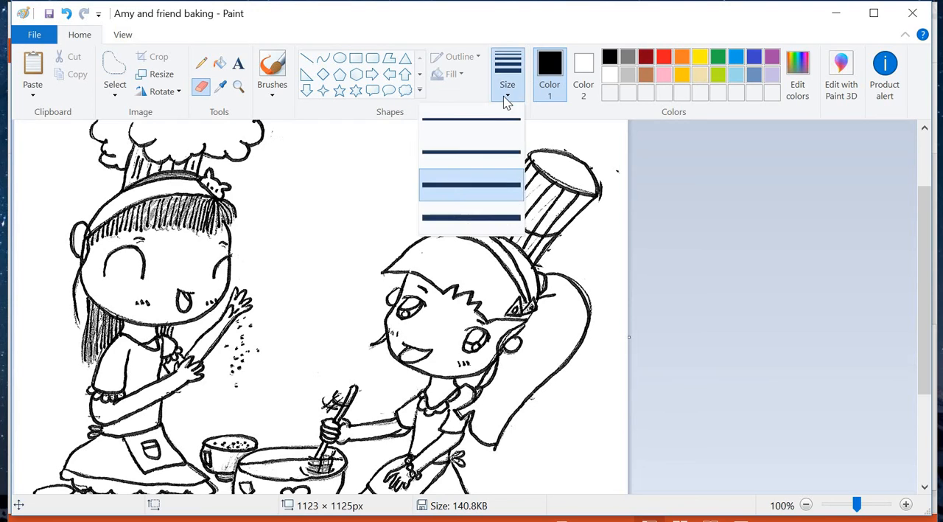
click(493, 210)
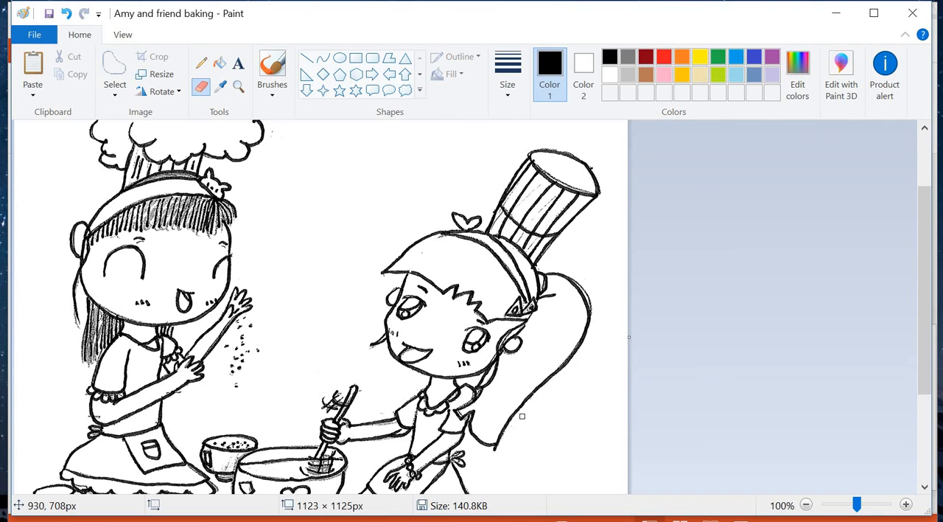
Check the rest of the drawing for stray marks and save the cleaned picture.
scroll(522, 416, down, 3)
scroll(454, 443, up, 2)
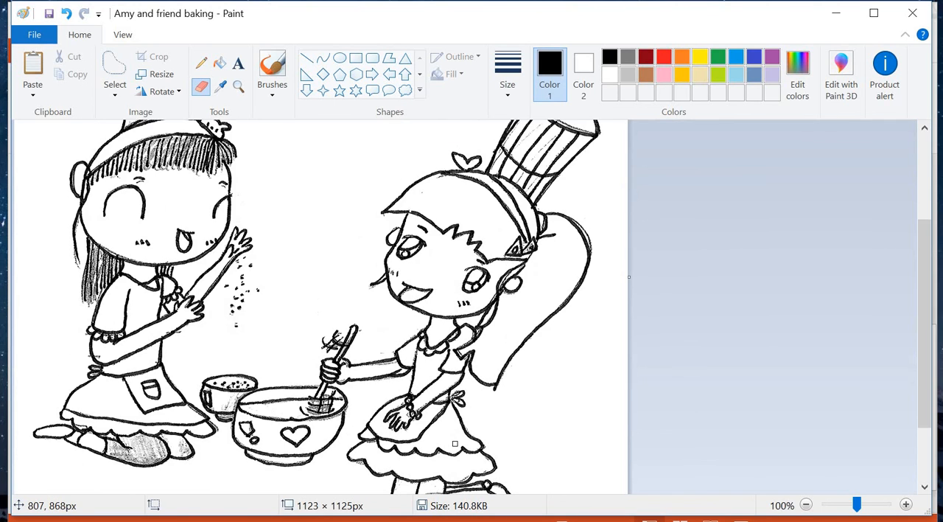
scroll(454, 443, up, 3)
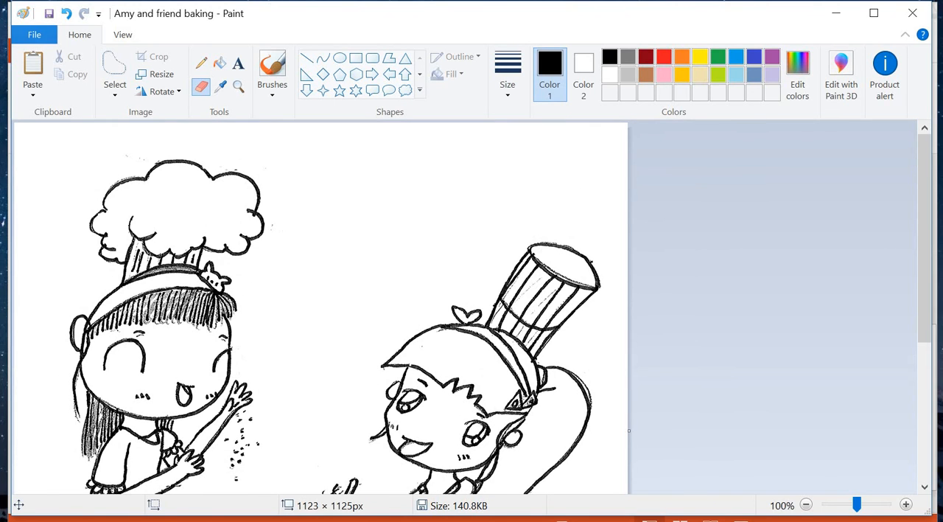
click(48, 14)
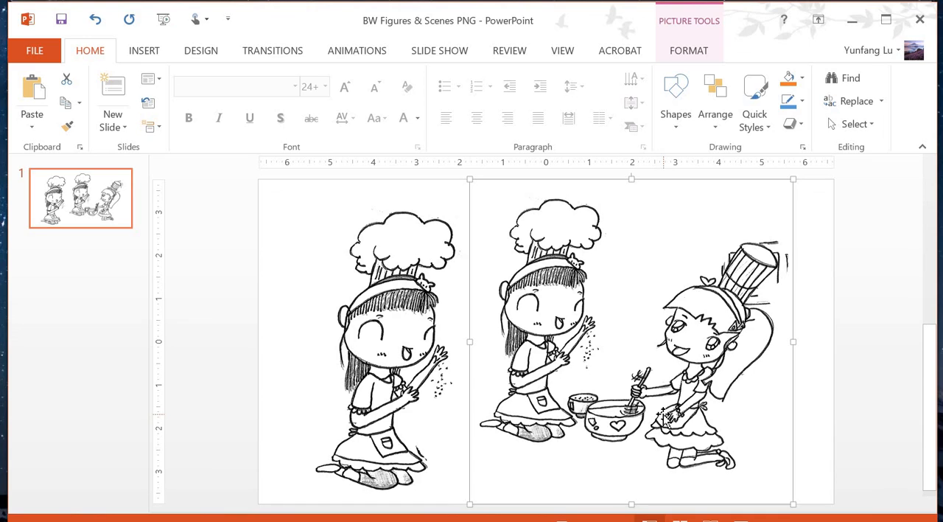
Switch to PowerPoint and delete the uncleaned picture of the two girls from the slide.
key(Delete)
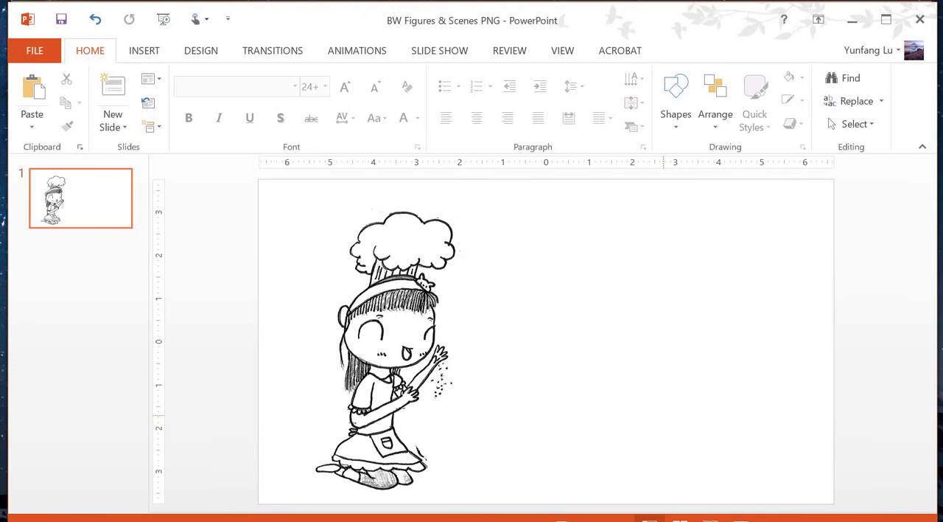
right_click(569, 275)
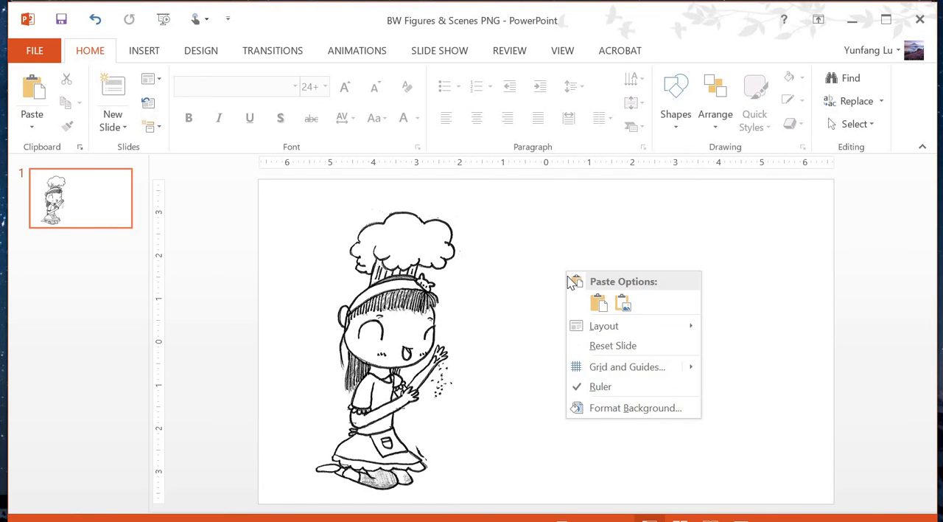
click(532, 335)
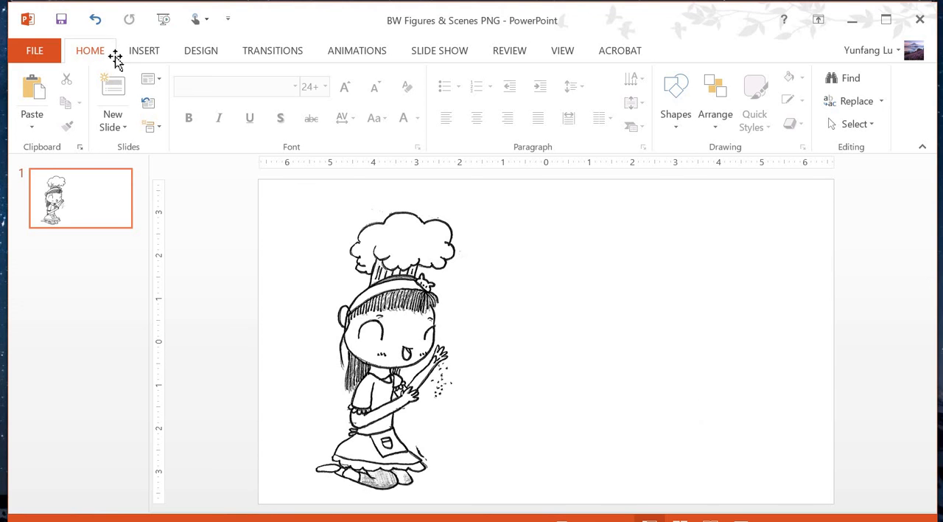
Insert the cleaned picture "Amy and friend baking" from the 123-AmyBook\Illustration\3 Figures&Scenes folder onto the slide.
click(152, 57)
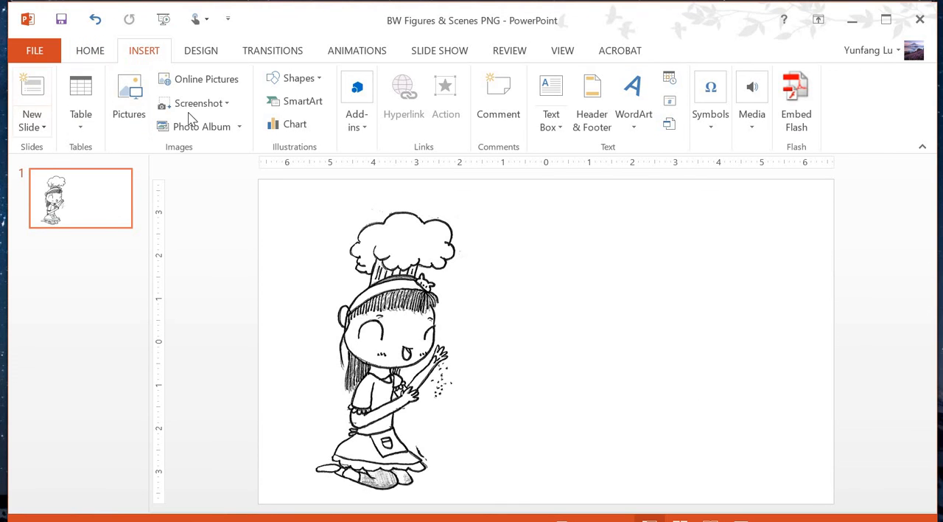
click(129, 103)
double_click(227, 133)
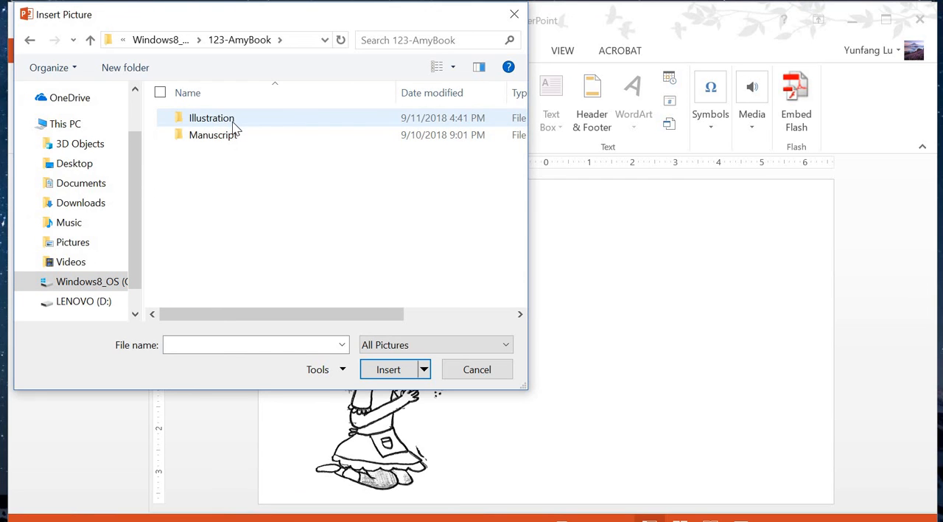
double_click(225, 120)
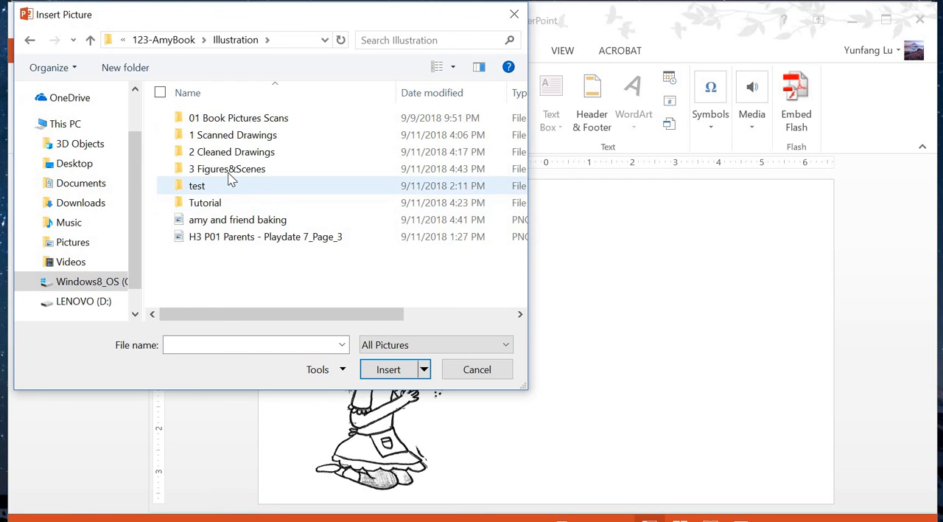
double_click(230, 177)
click(213, 159)
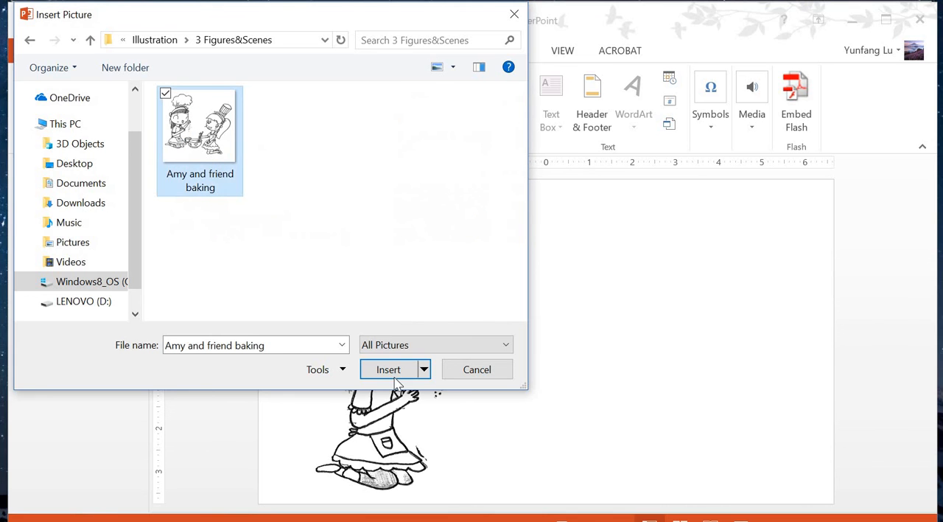
click(389, 370)
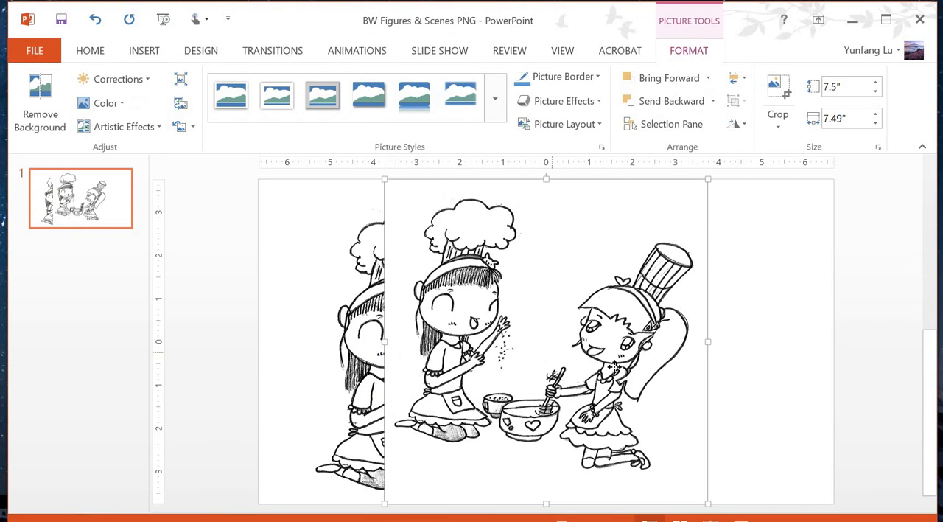